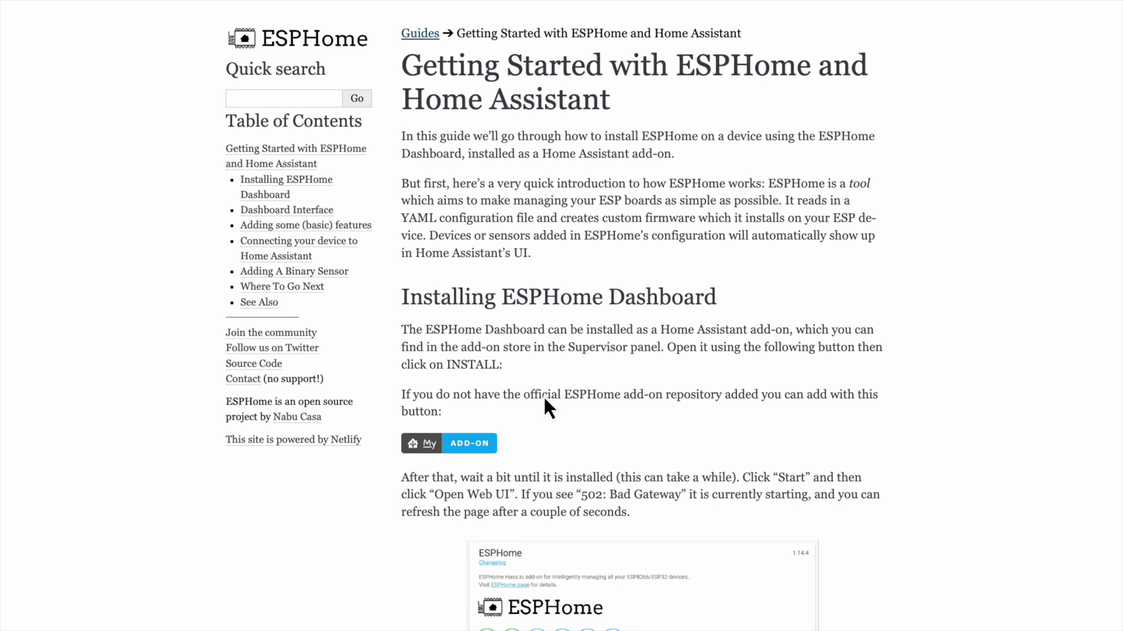
# Follow the guide's ESPHome add-on link to the My Home Assistant prompt.
pyautogui.click(454, 443)
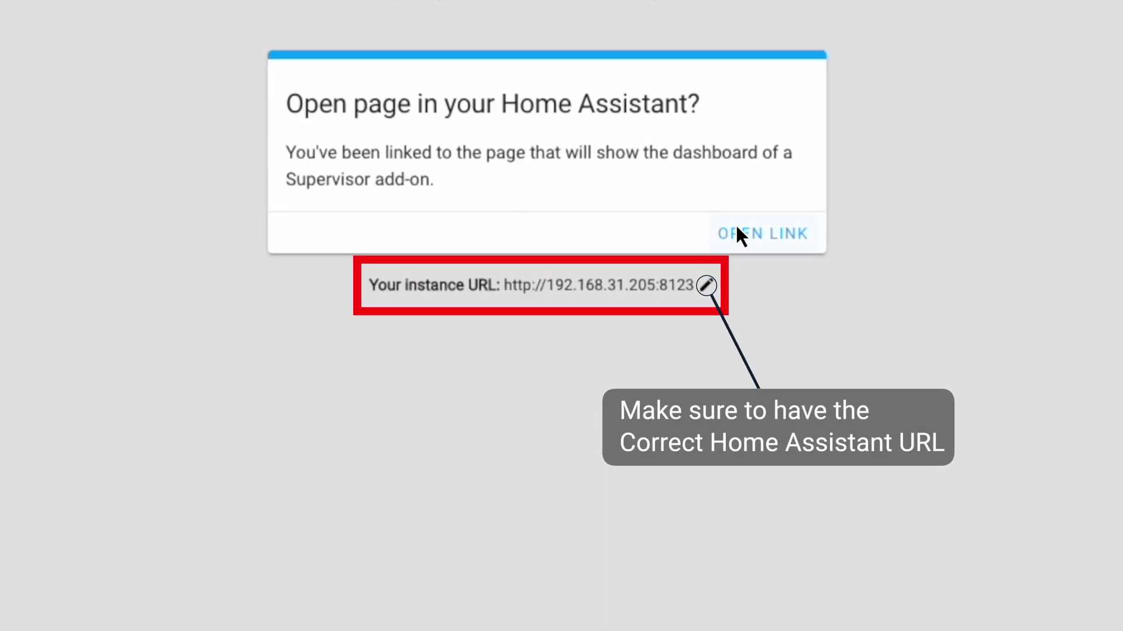
# Install the ESPHome add-on with Show in sidebar and Watchdog enabled.
pyautogui.click(759, 234)
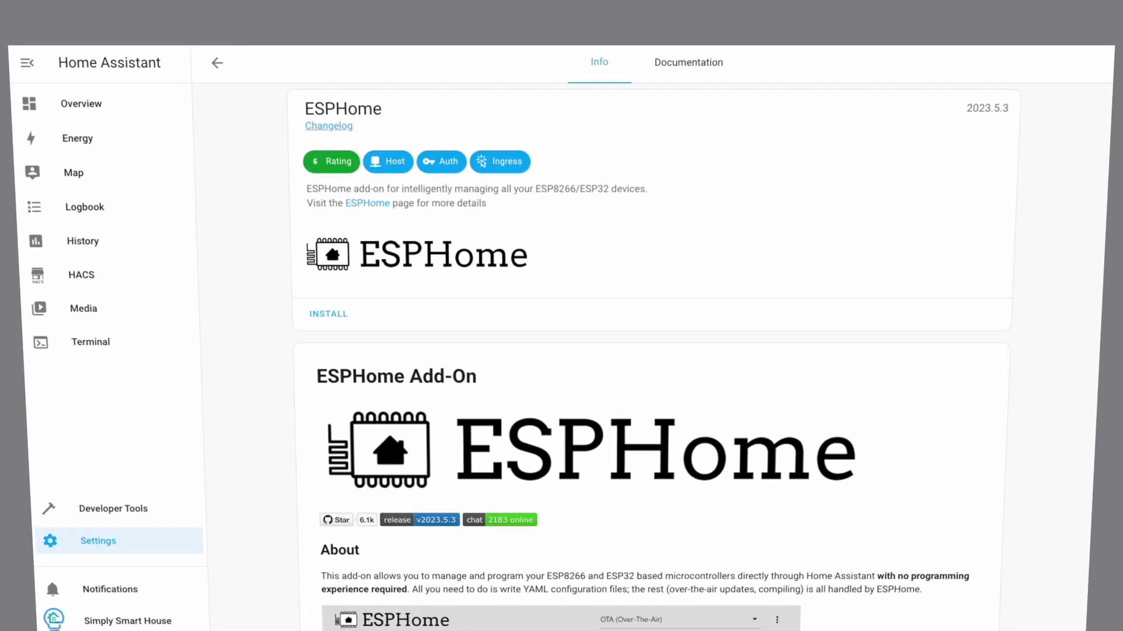
pyautogui.click(322, 274)
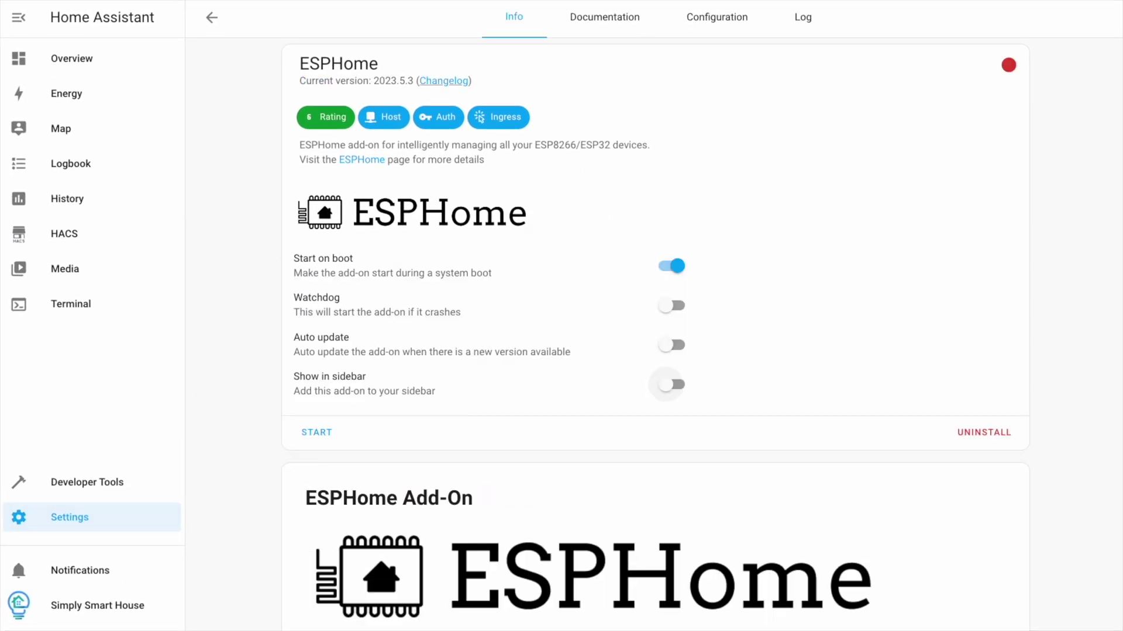
pyautogui.click(674, 384)
pyautogui.click(676, 305)
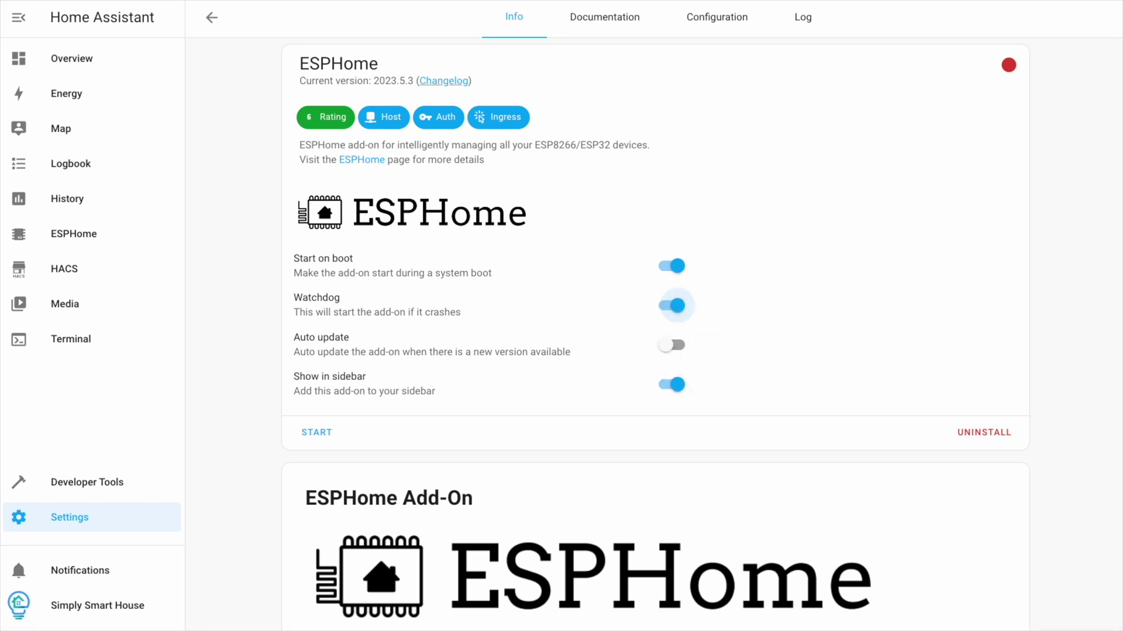
# Start the ESPHome add-on and begin adding a new device from its dashboard.
pyautogui.click(313, 431)
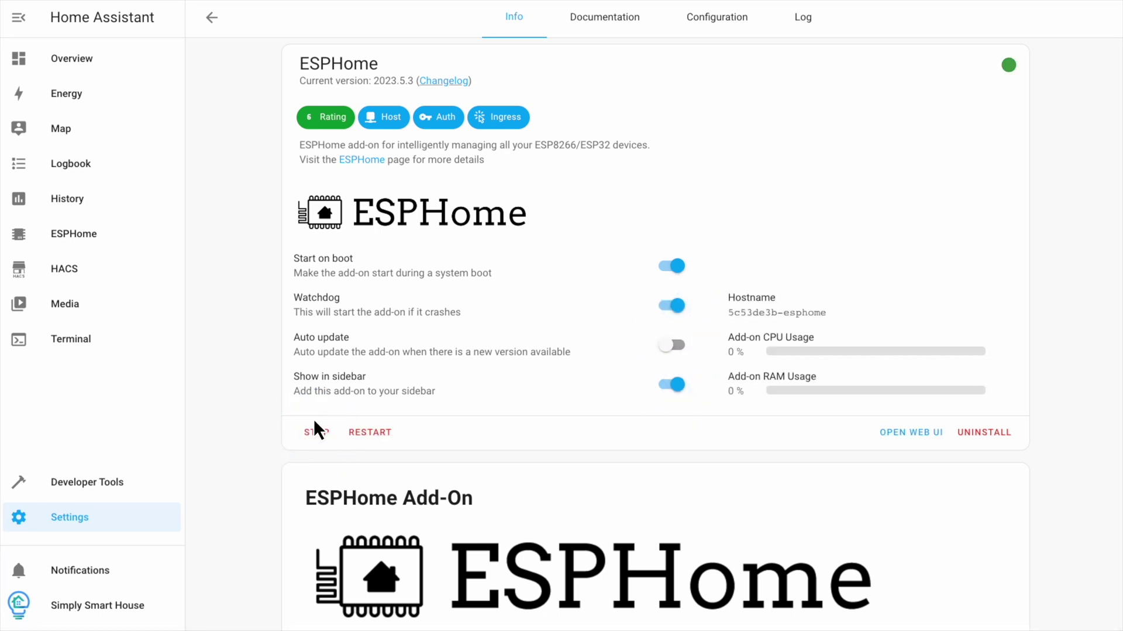
pyautogui.click(911, 434)
pyautogui.click(622, 179)
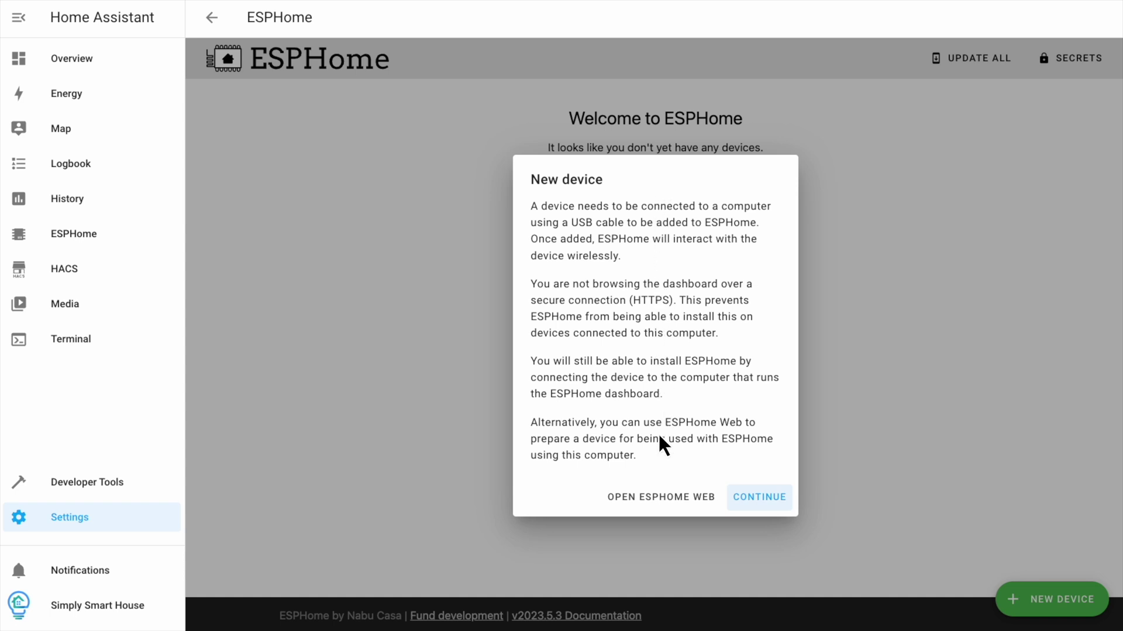
# Connect the ESP32 over USB in ESPHome Web and install basic ESPHome for first use.
pyautogui.click(663, 498)
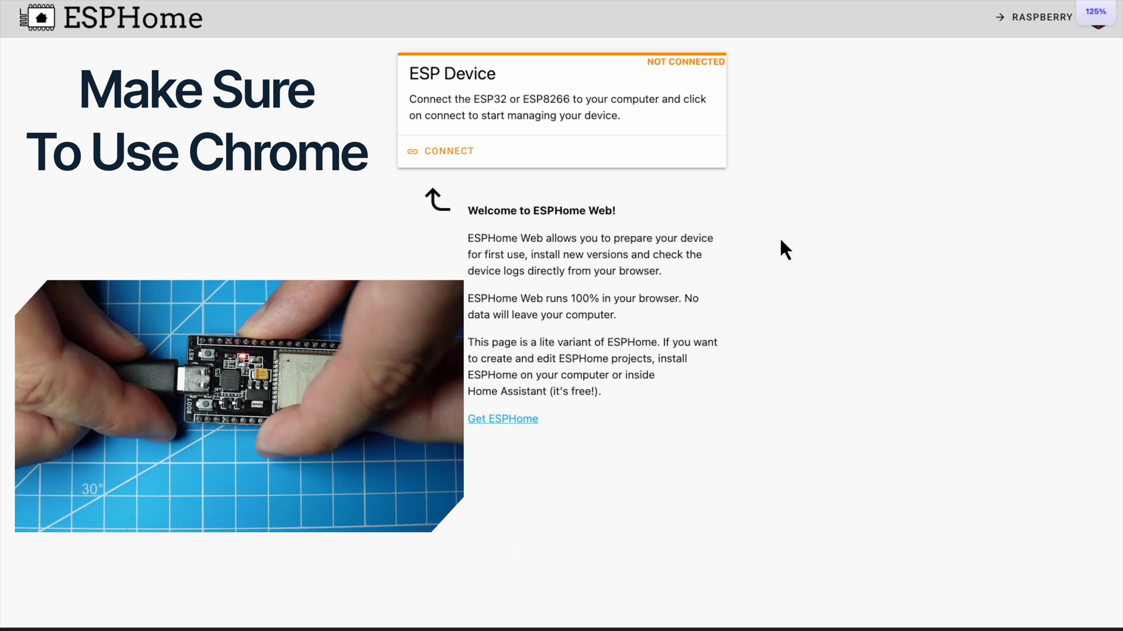
pyautogui.click(465, 155)
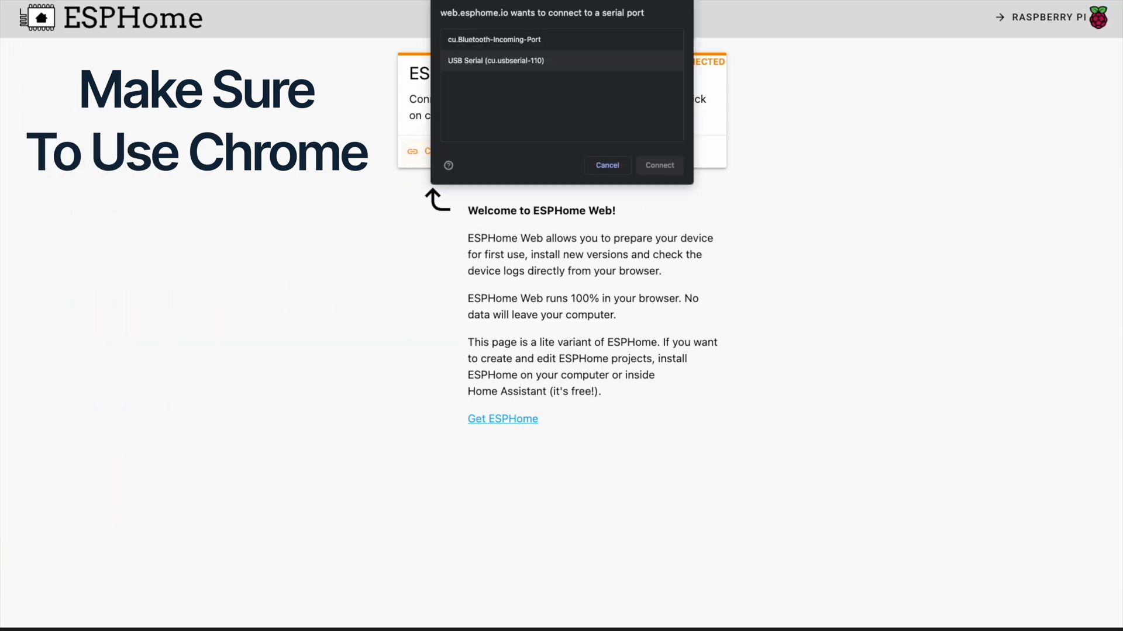
pyautogui.click(571, 65)
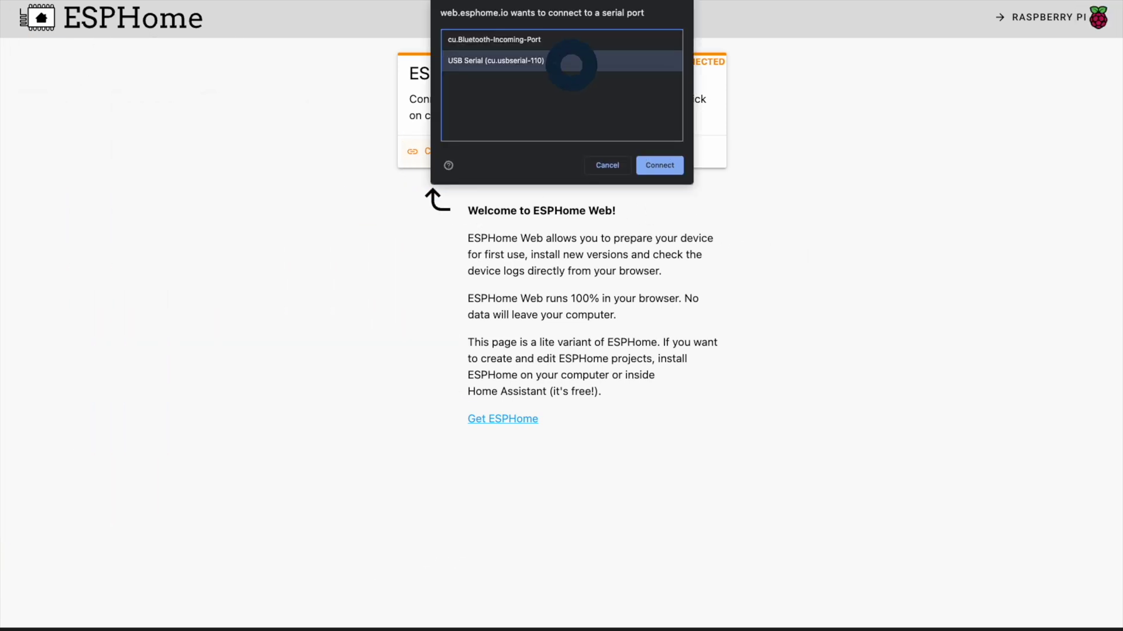
pyautogui.click(660, 166)
pyautogui.click(476, 124)
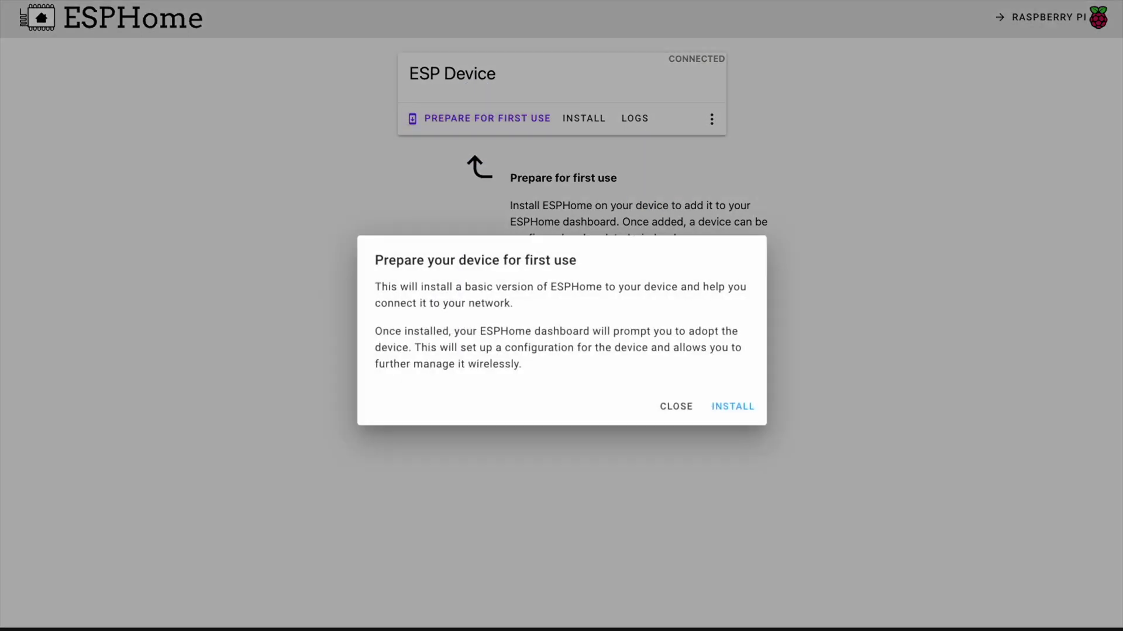
pyautogui.click(733, 407)
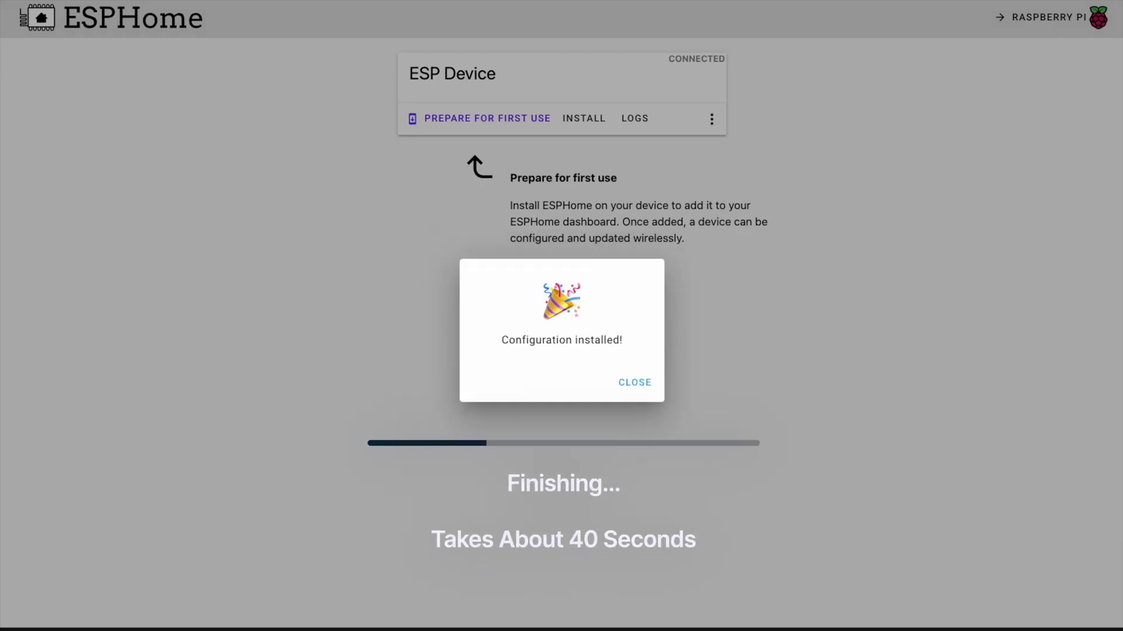
# Provision the freshly flashed board onto the Wi-Fi network.
pyautogui.click(634, 380)
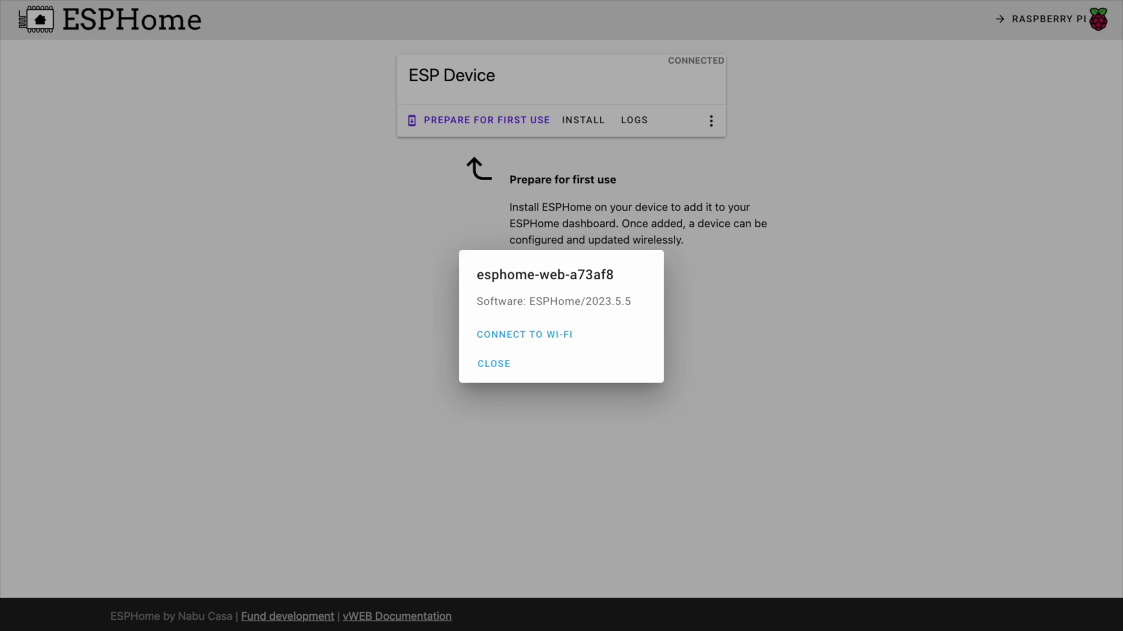
pyautogui.click(522, 336)
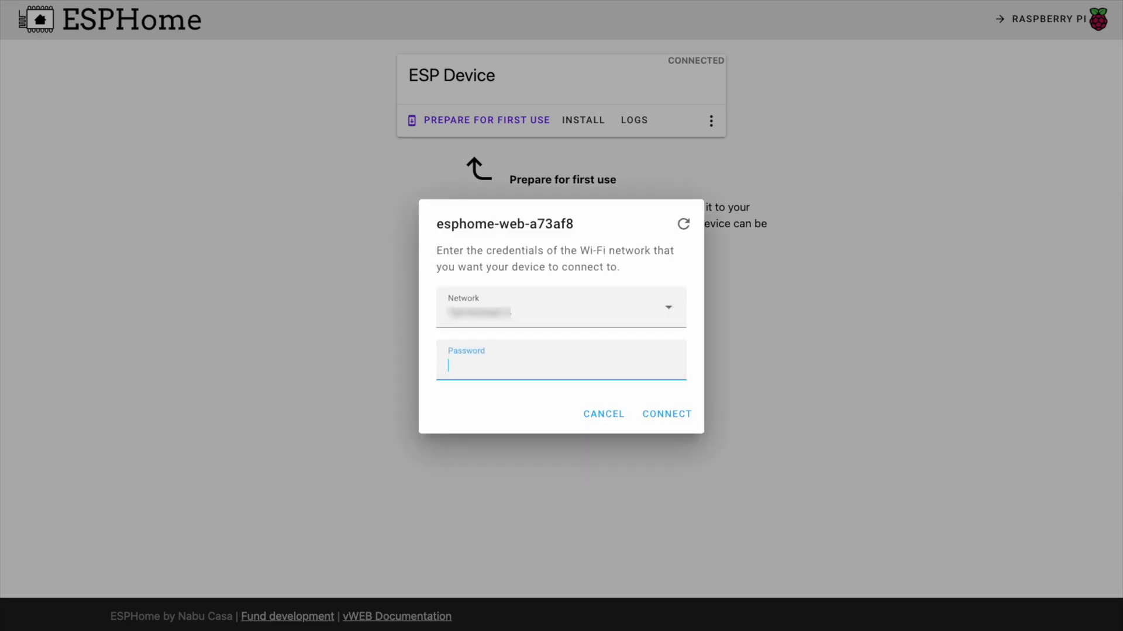
pyautogui.click(665, 413)
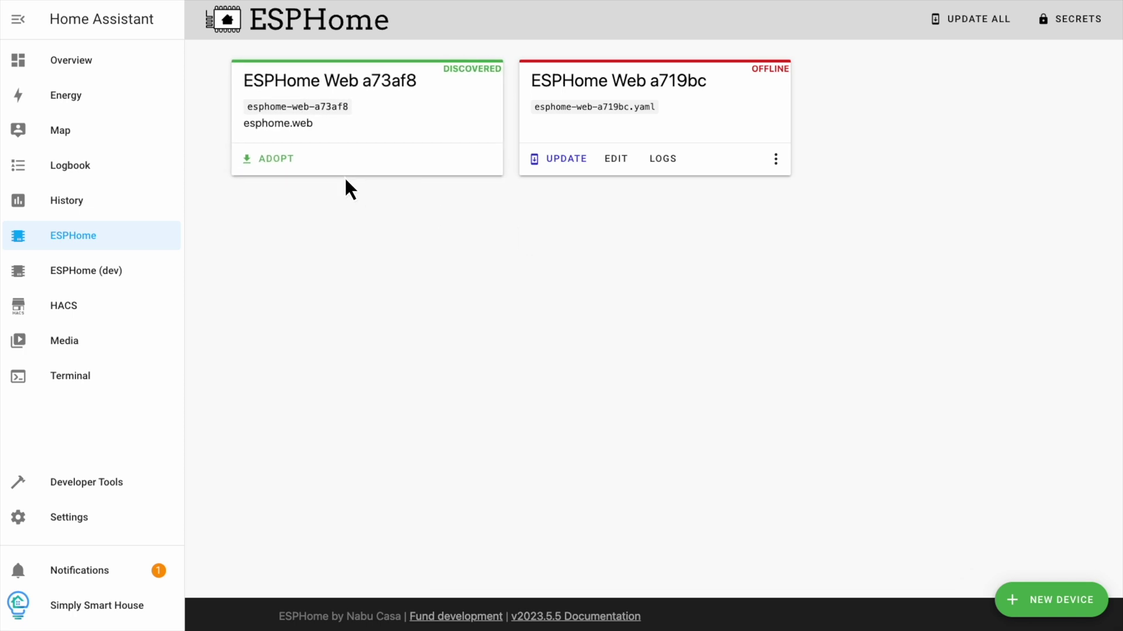
# Adopt the discovered device as bathroom-presence, skipping the configuration install.
pyautogui.click(277, 160)
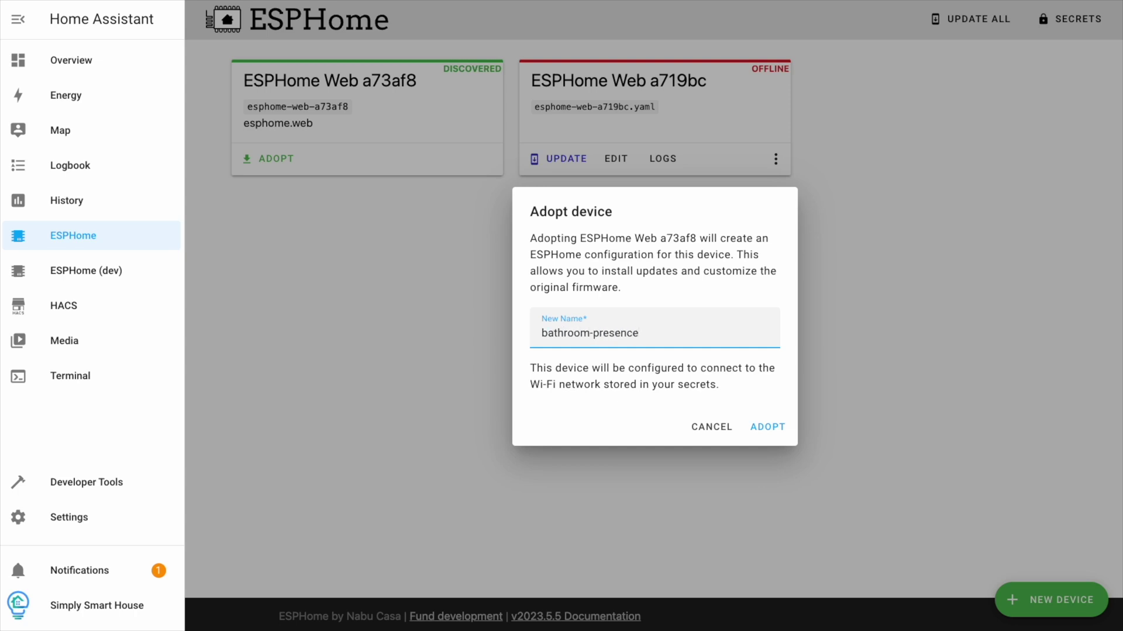
pyautogui.click(767, 427)
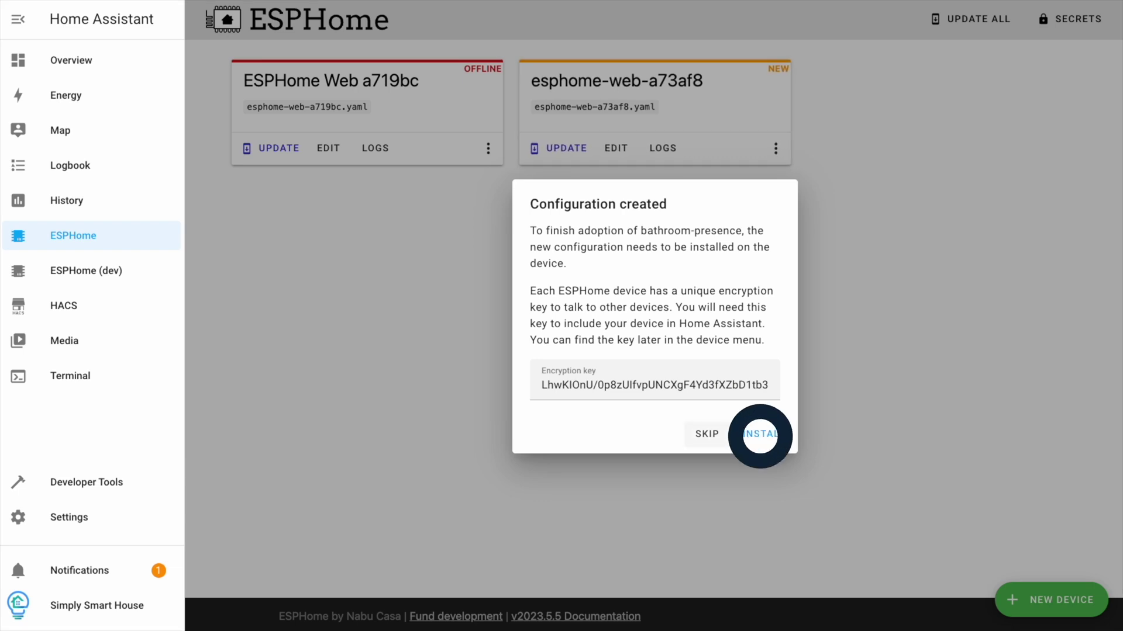
pyautogui.click(707, 433)
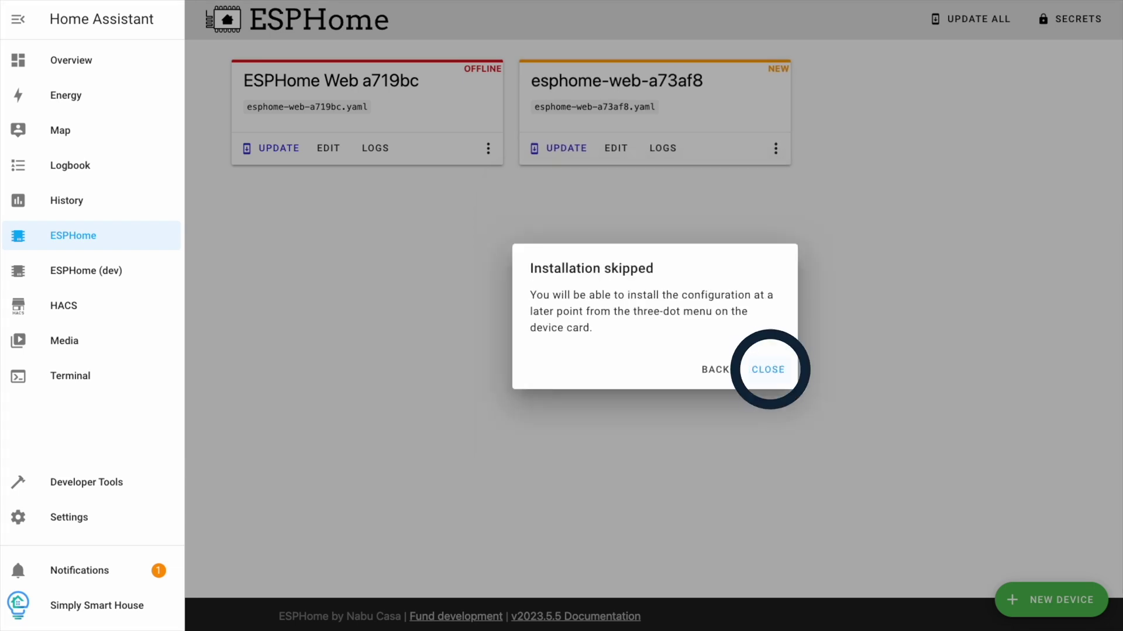
pyautogui.click(768, 370)
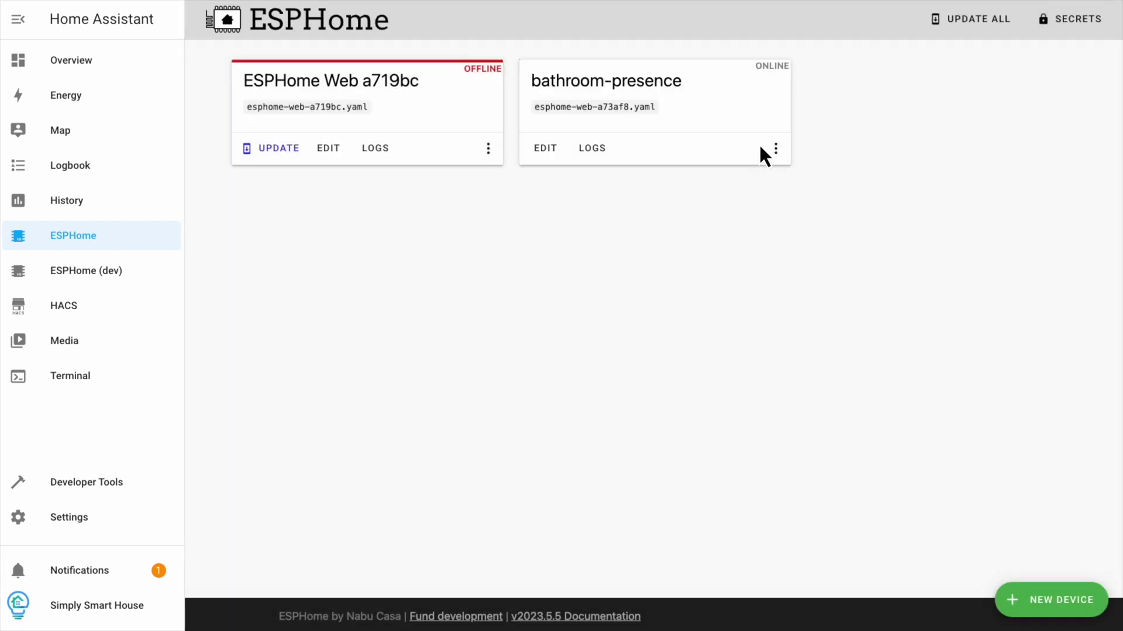
# Rename the bathroom-presence hostname and start compiling the firmware.
pyautogui.click(776, 148)
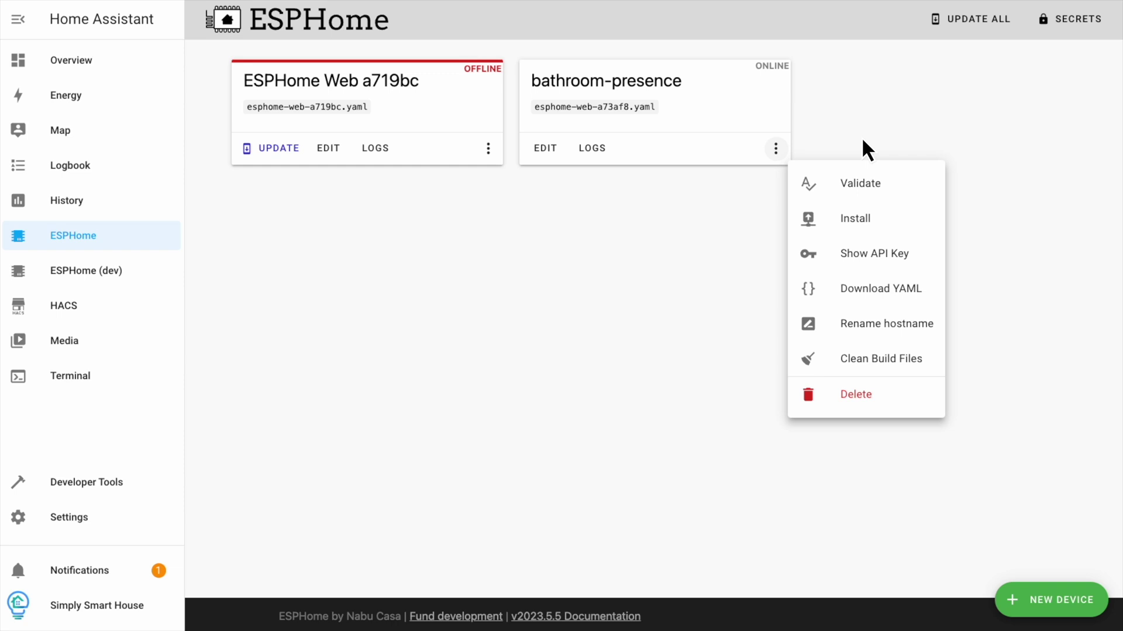
pyautogui.click(886, 323)
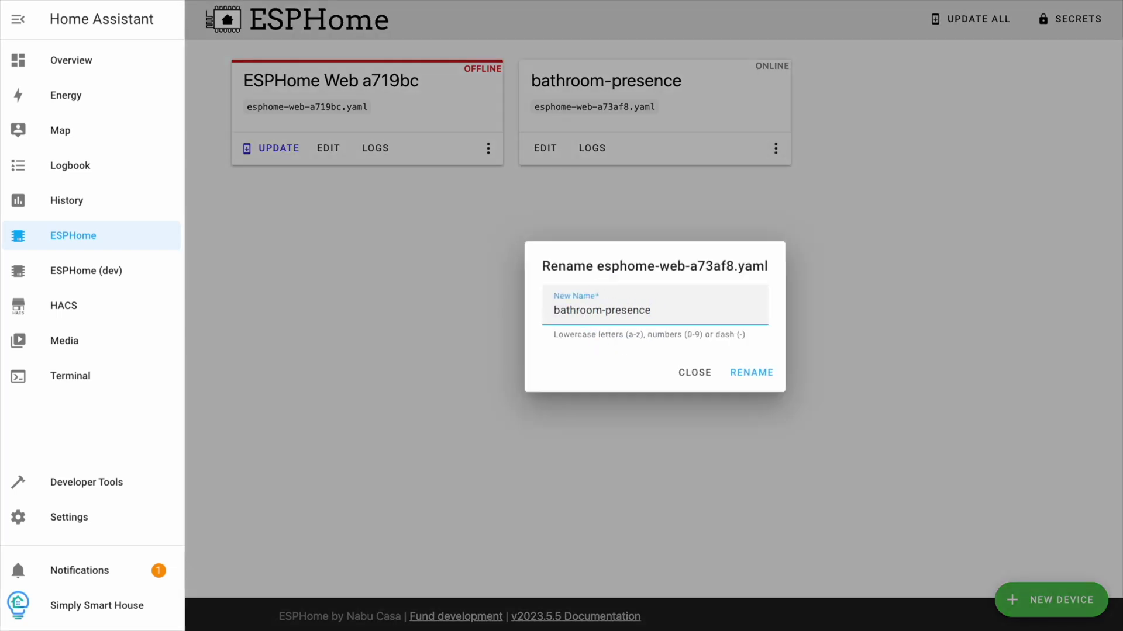
pyautogui.press('Return')
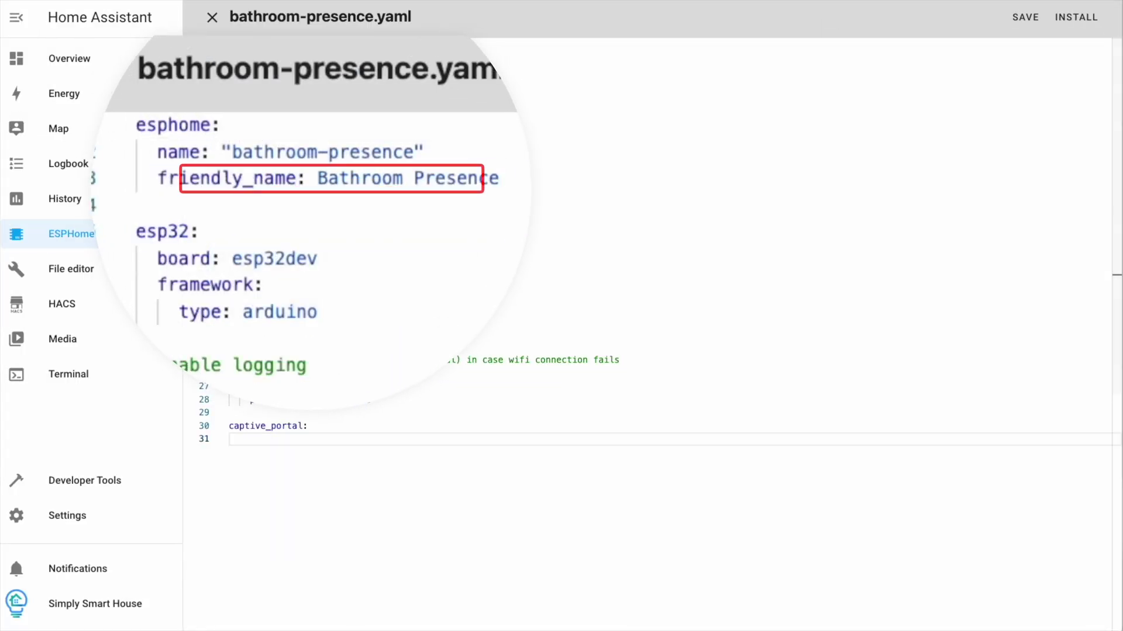
# Paste the LD2410 uart, ld2410 and sensor YAML after captive_portal, then save and install wirelessly.
pyautogui.press('Return')
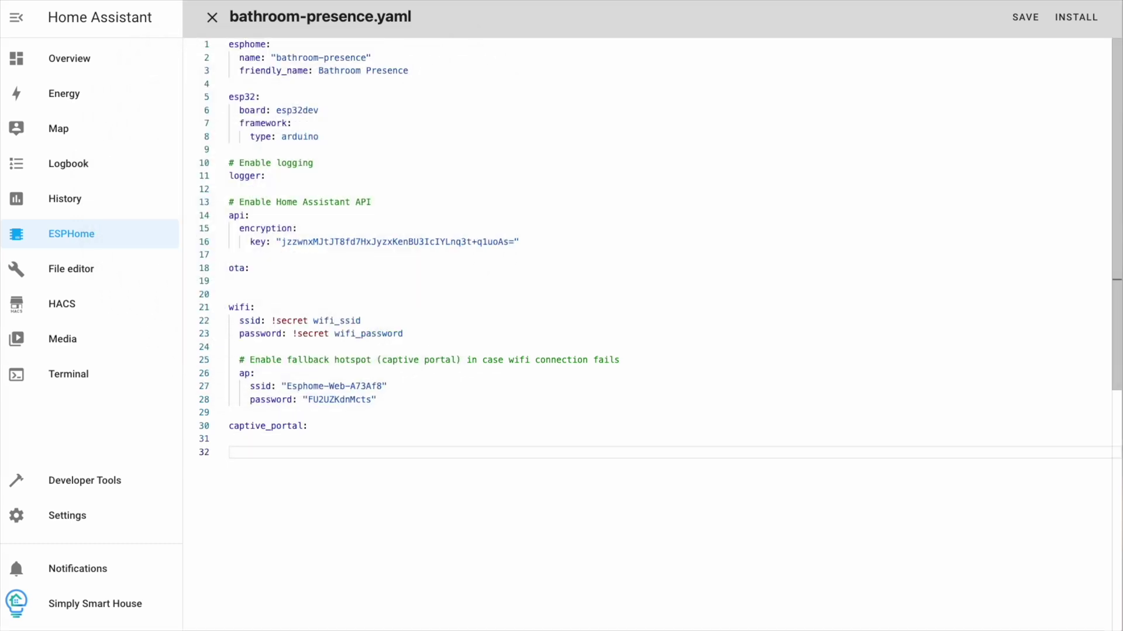
pyautogui.hotkey('ctrl', 'v')
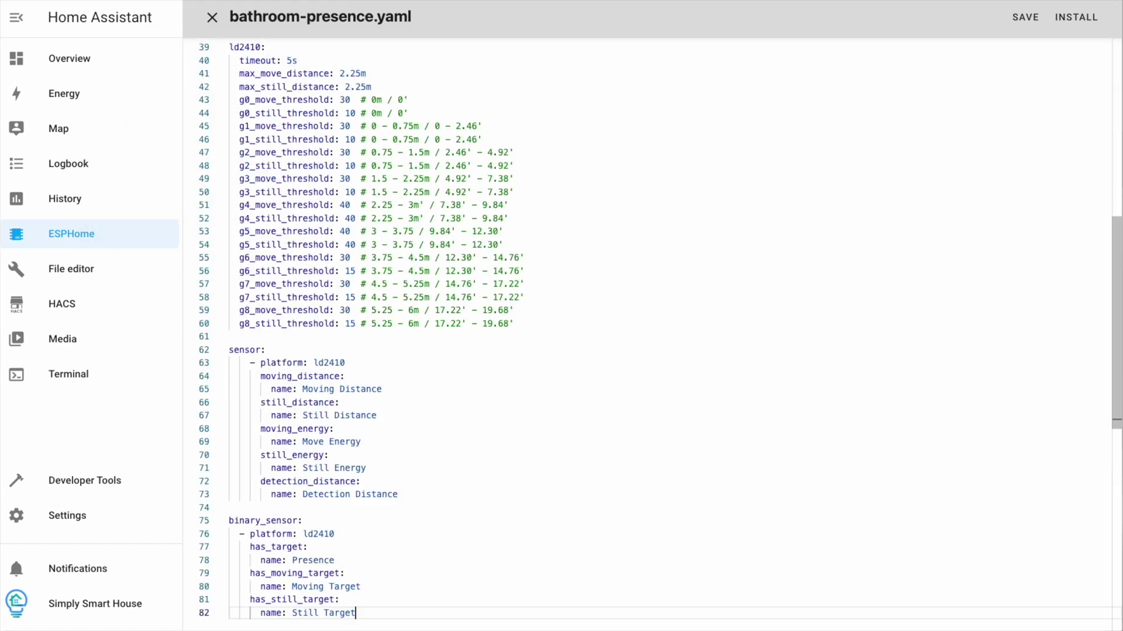
pyautogui.scroll(3, 643, 327)
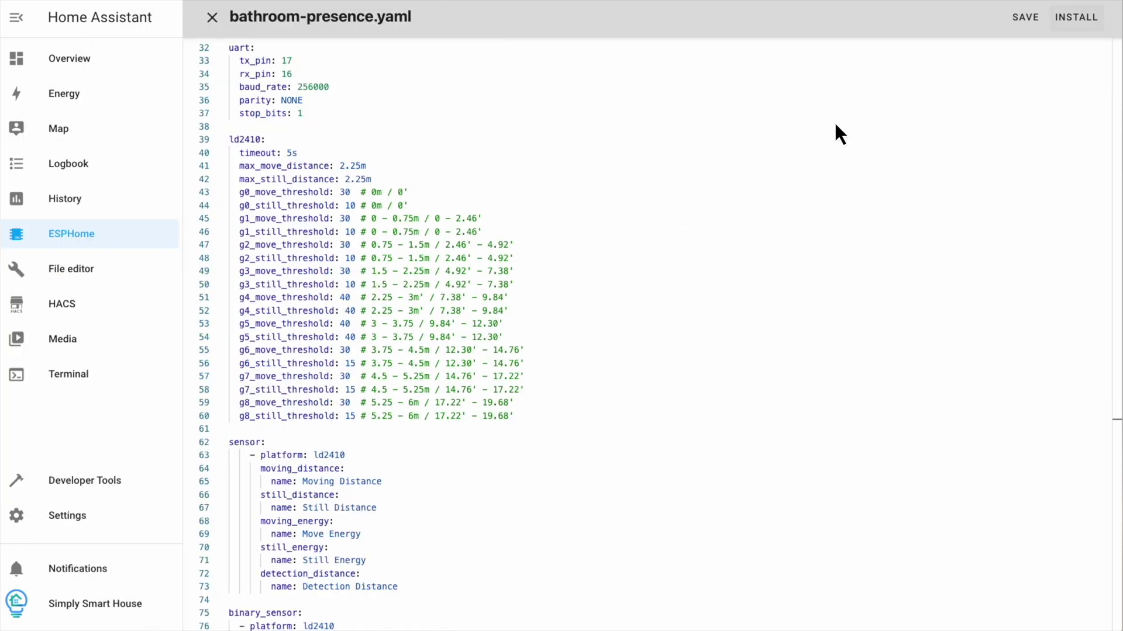
pyautogui.click(1063, 17)
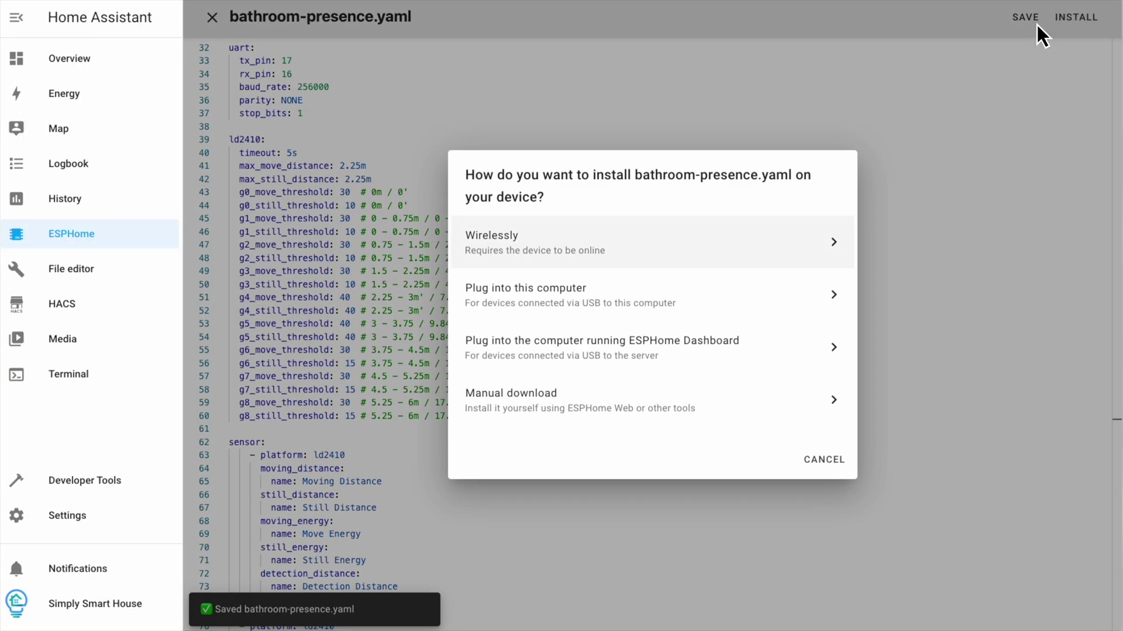
pyautogui.click(548, 246)
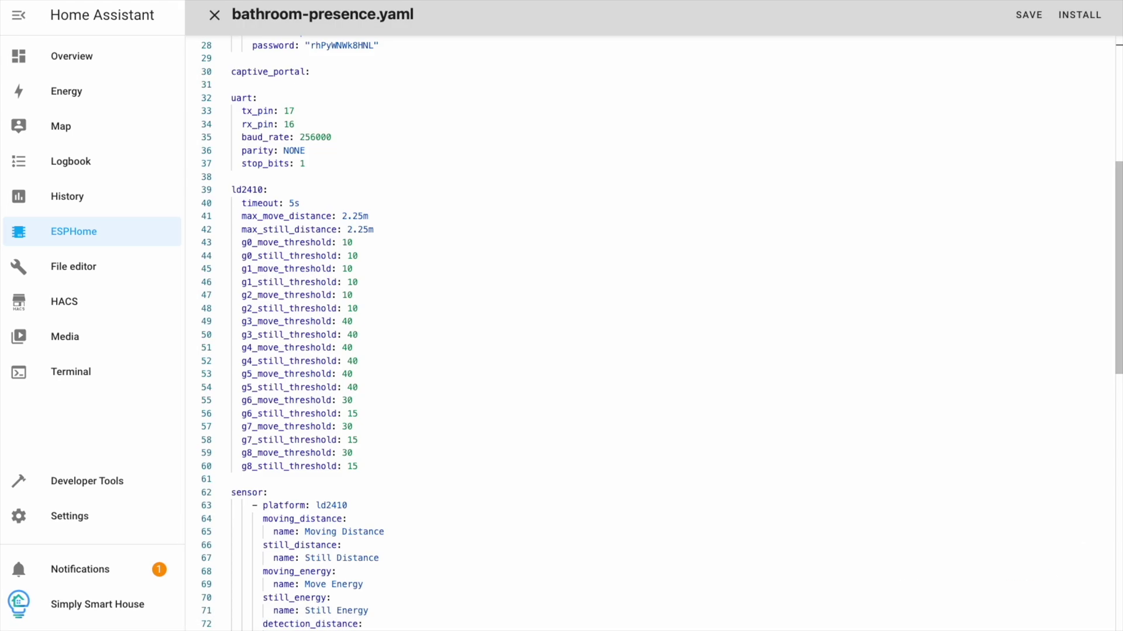
# Add the discovered Bathroom Presence node from notifications and open its ESPHome device page.
pyautogui.click(81, 575)
pyautogui.click(280, 107)
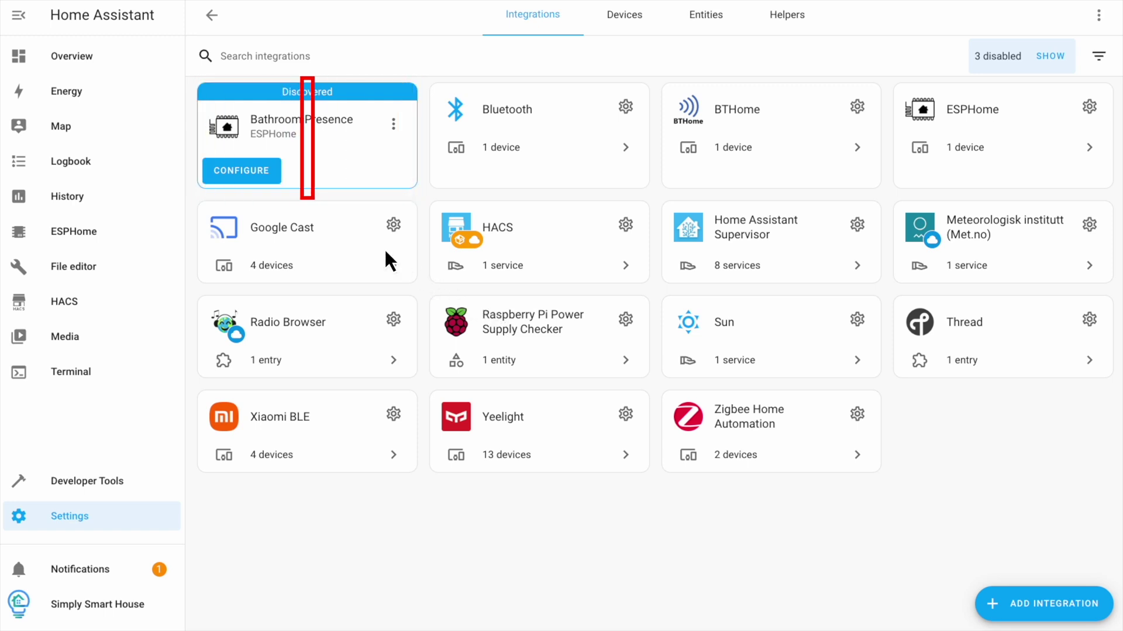
pyautogui.click(258, 178)
pyautogui.click(737, 358)
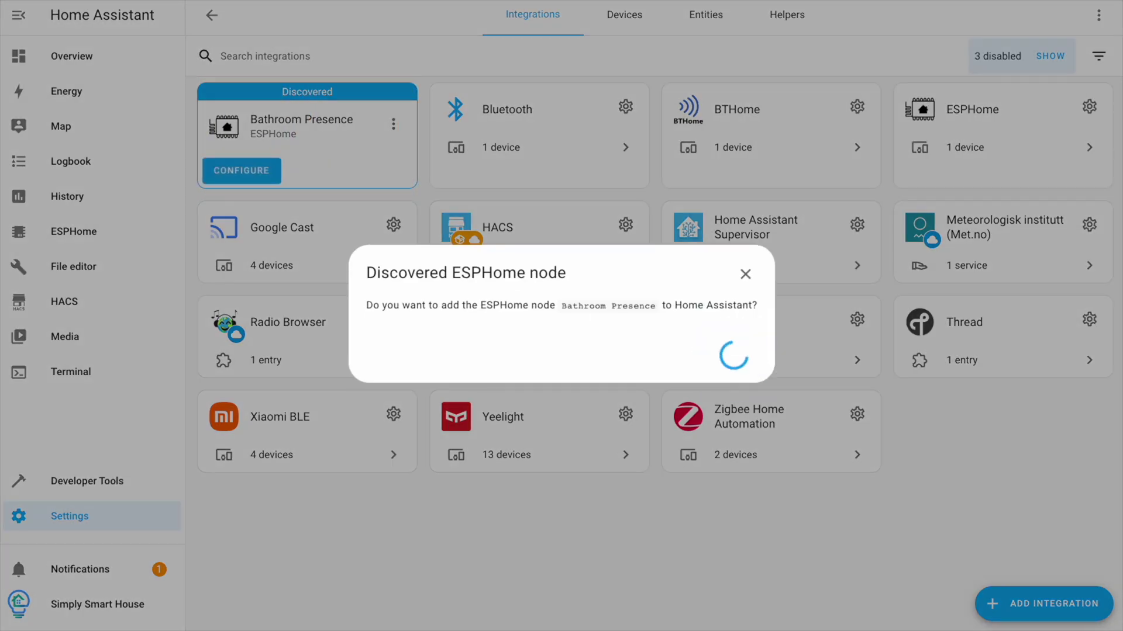
pyautogui.click(671, 413)
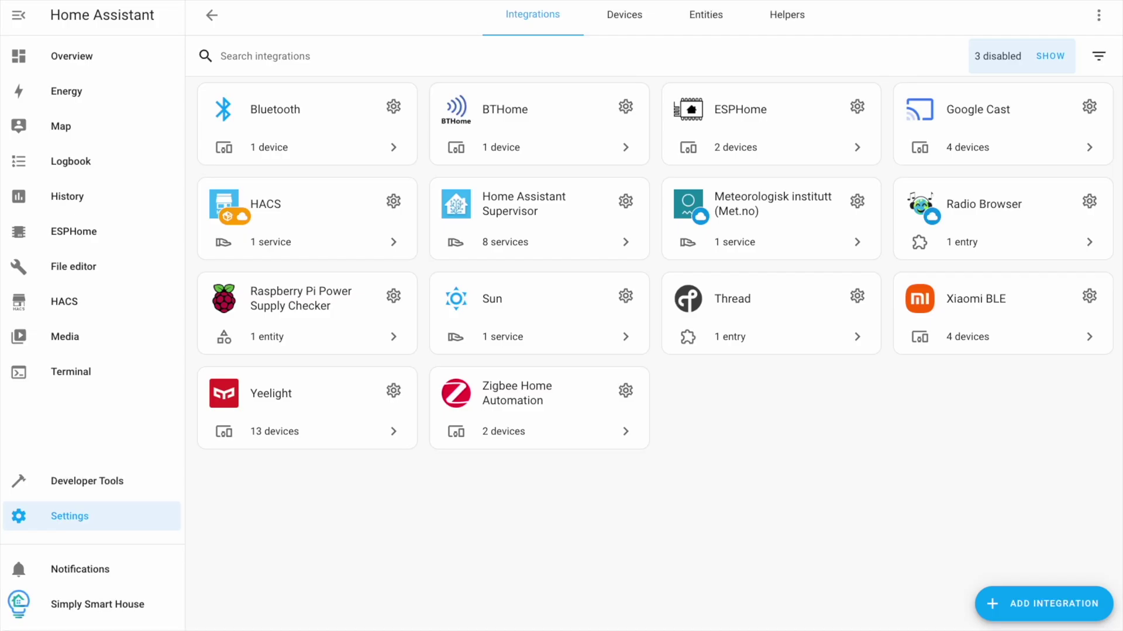
pyautogui.click(739, 146)
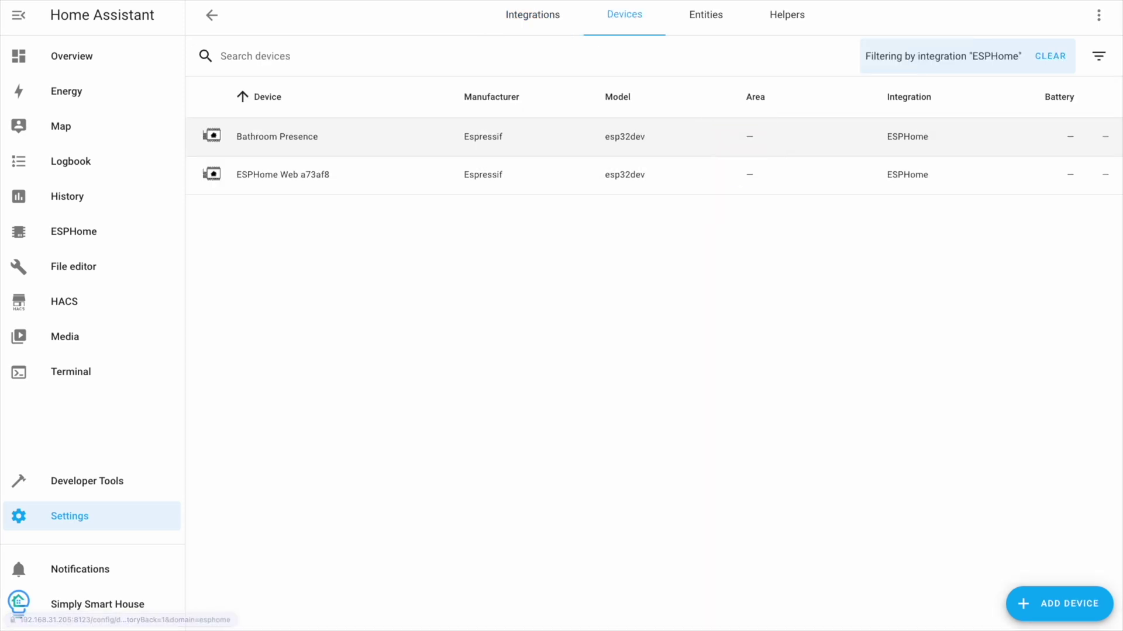
pyautogui.click(277, 137)
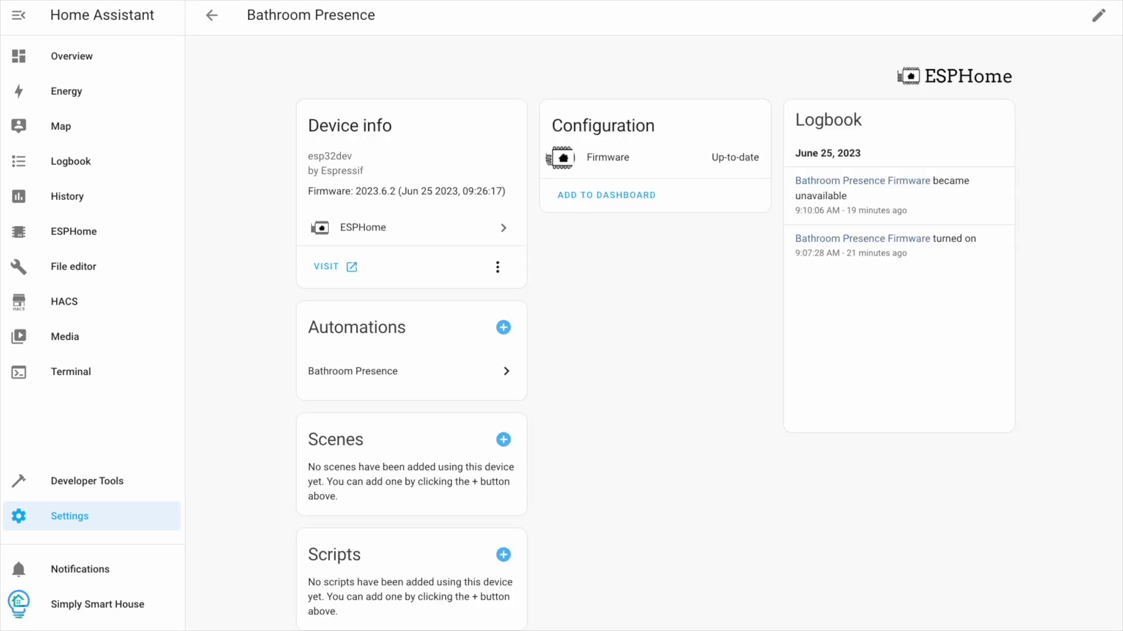